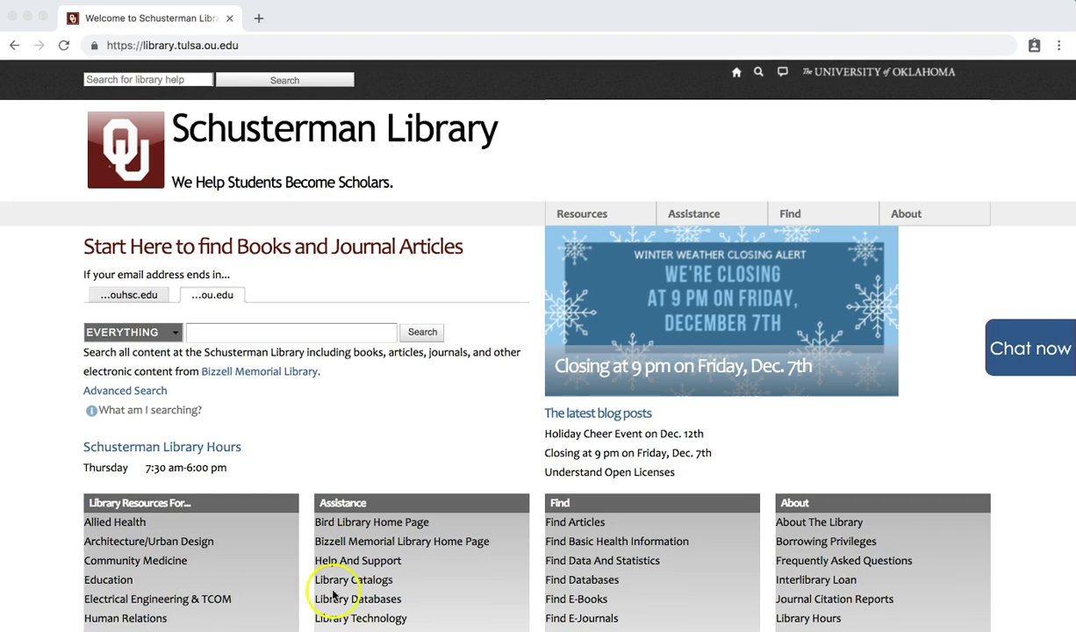
# Open Ovid from the library website and select only the Ovid MEDLINE(R) 1946 to December Week 2 2018 resource
pyautogui.scroll(-5, 540, 452)
pyautogui.click(556, 464)
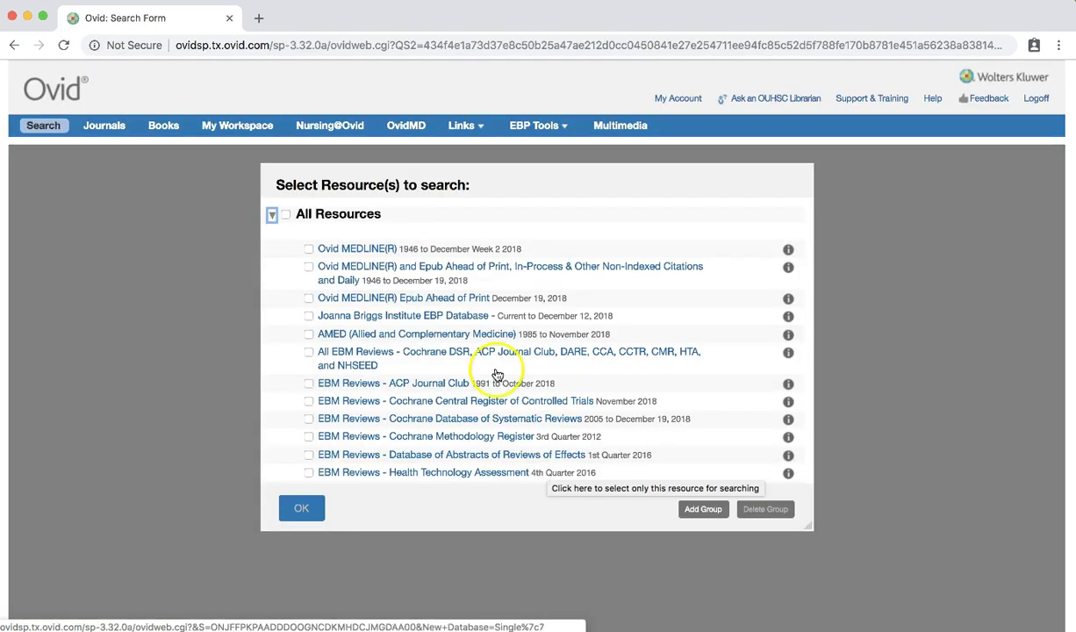
pyautogui.click(358, 250)
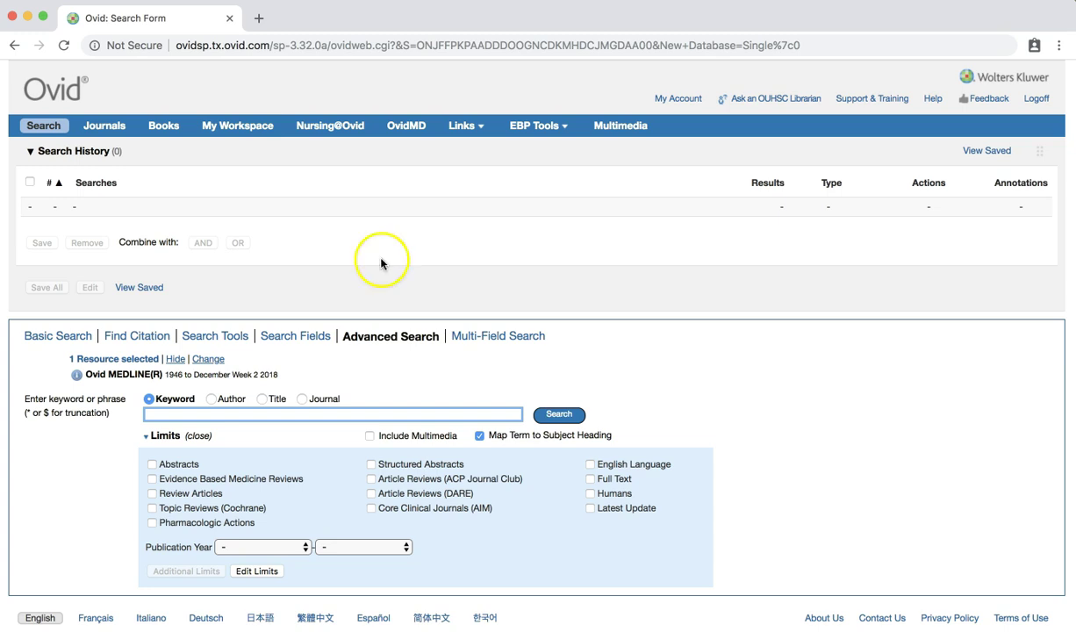
# Run an advanced keyword search for "major depression" with the term mapped to subject headings
pyautogui.moveTo(488, 436); pyautogui.dragTo(622, 443)
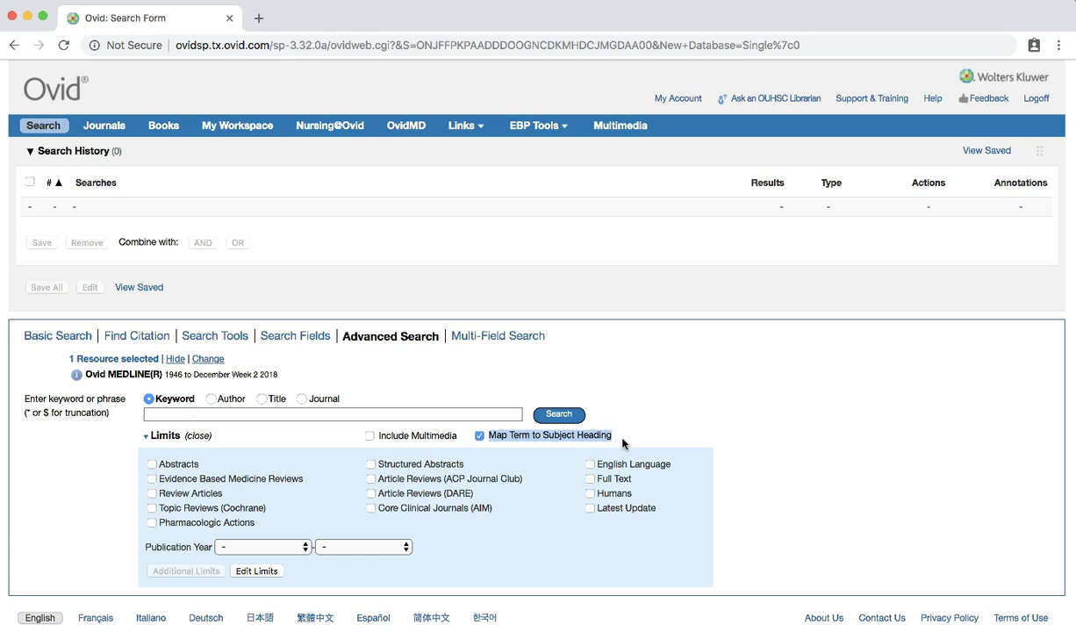
pyautogui.click(163, 414)
pyautogui.write('majo')
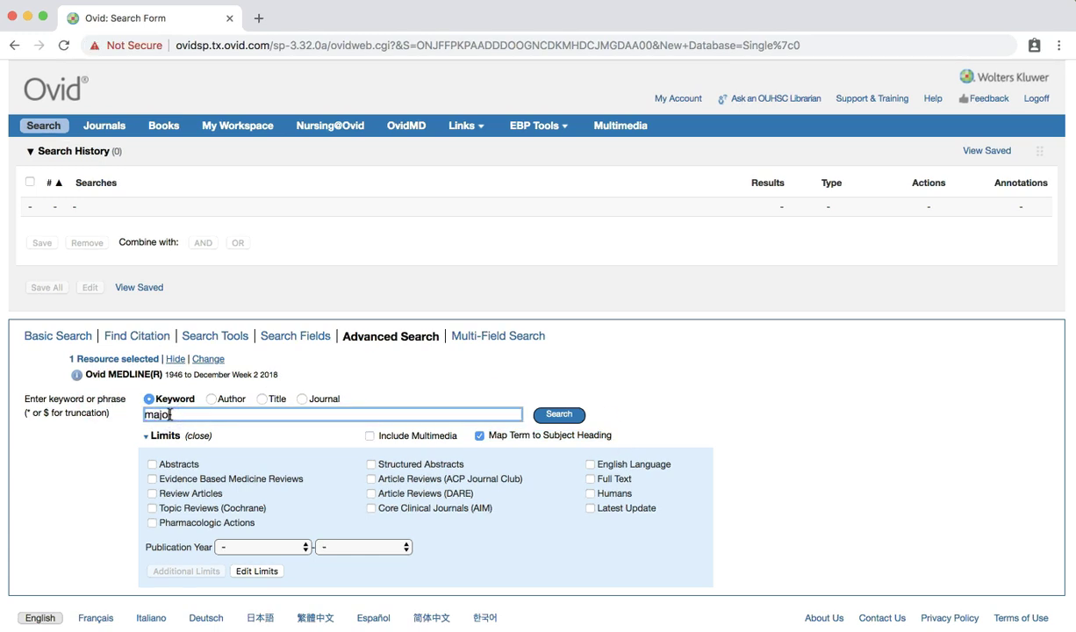
pyautogui.write('r depression')
pyautogui.press('Return')
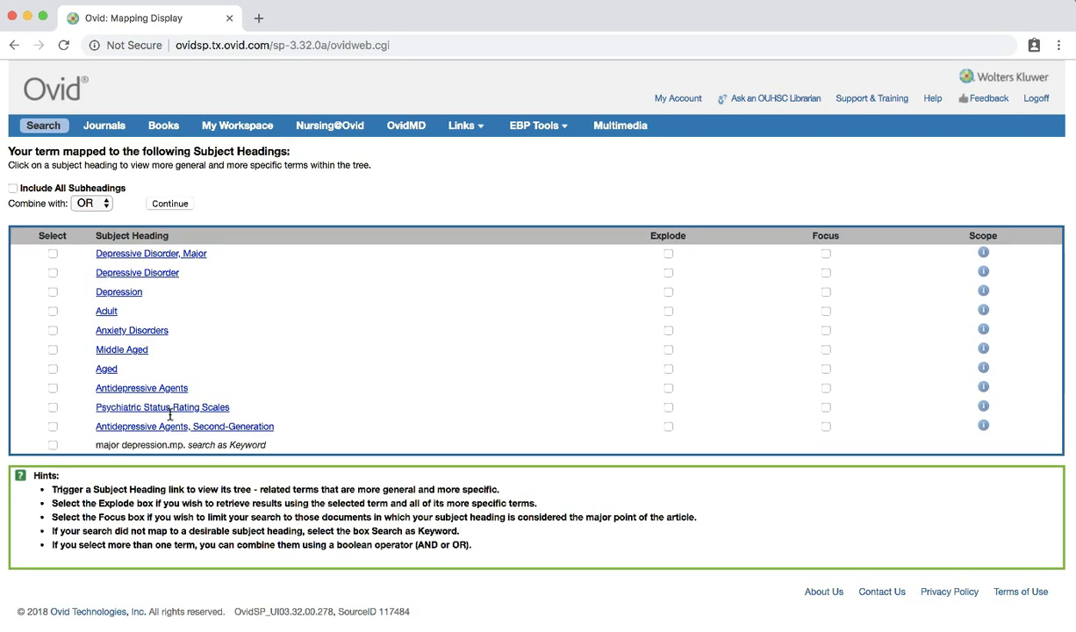
# Search the exploded subject heading "Depressive Disorder, Major" without restricting it to any subheadings
pyautogui.click(161, 417)
pyautogui.click(52, 253)
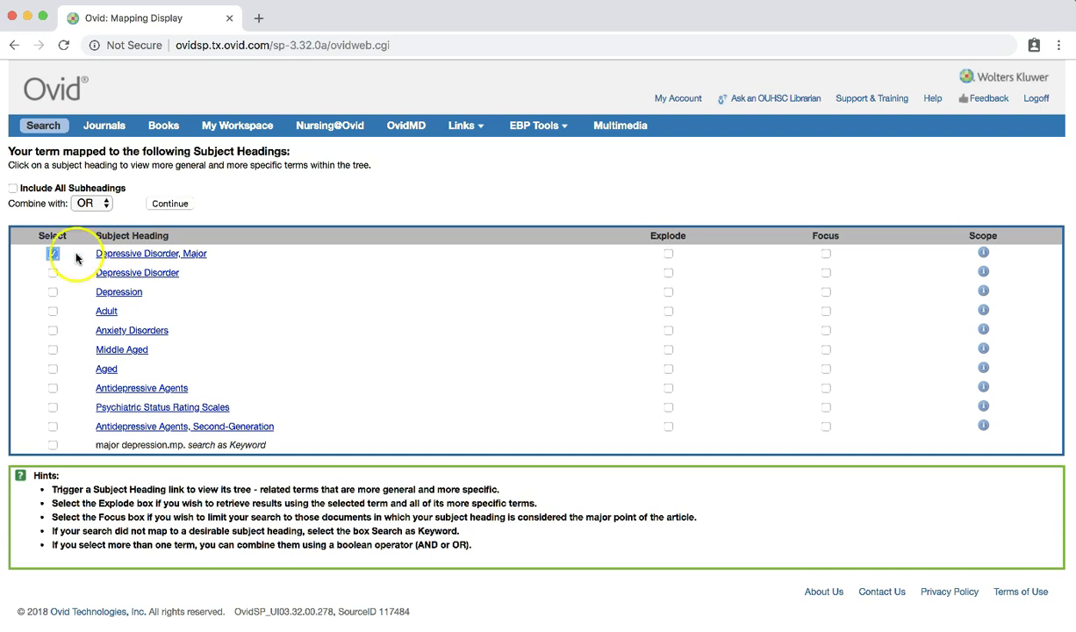
pyautogui.click(668, 255)
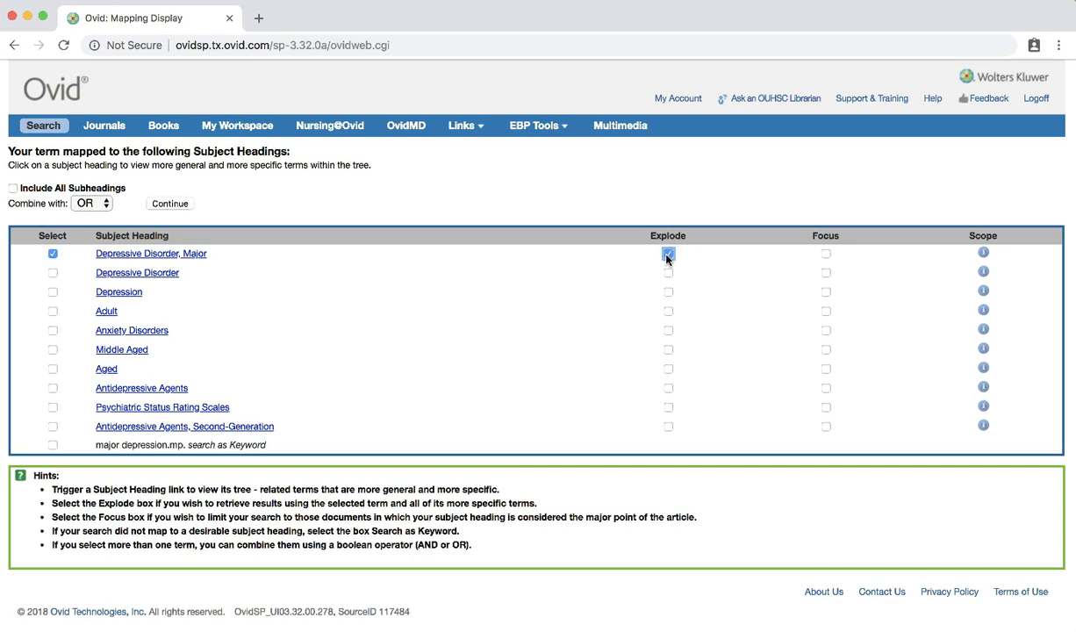
pyautogui.click(170, 203)
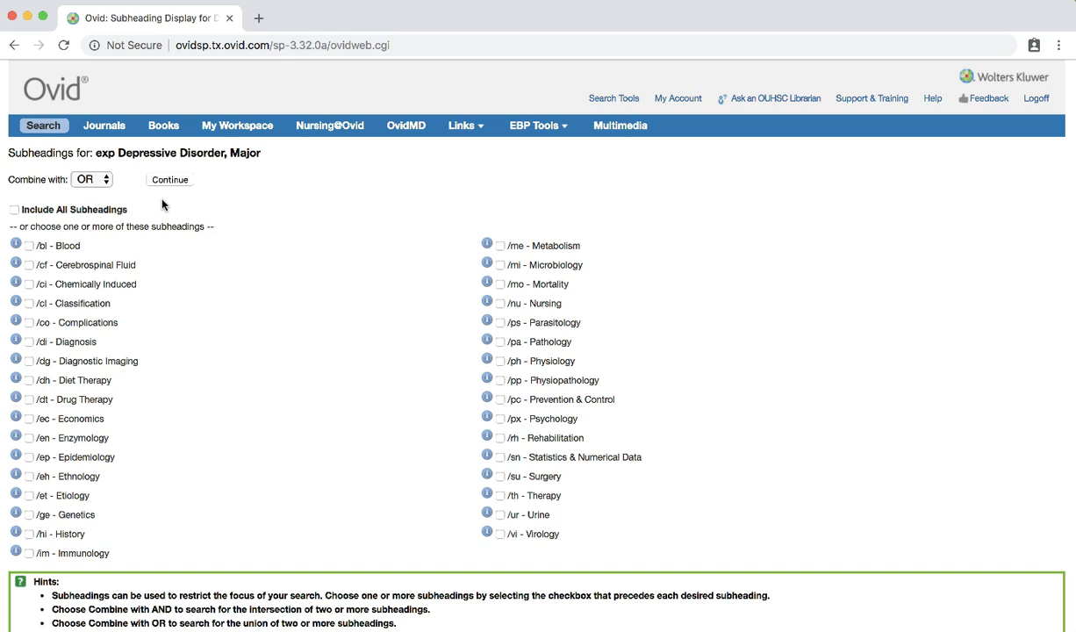
pyautogui.click(166, 180)
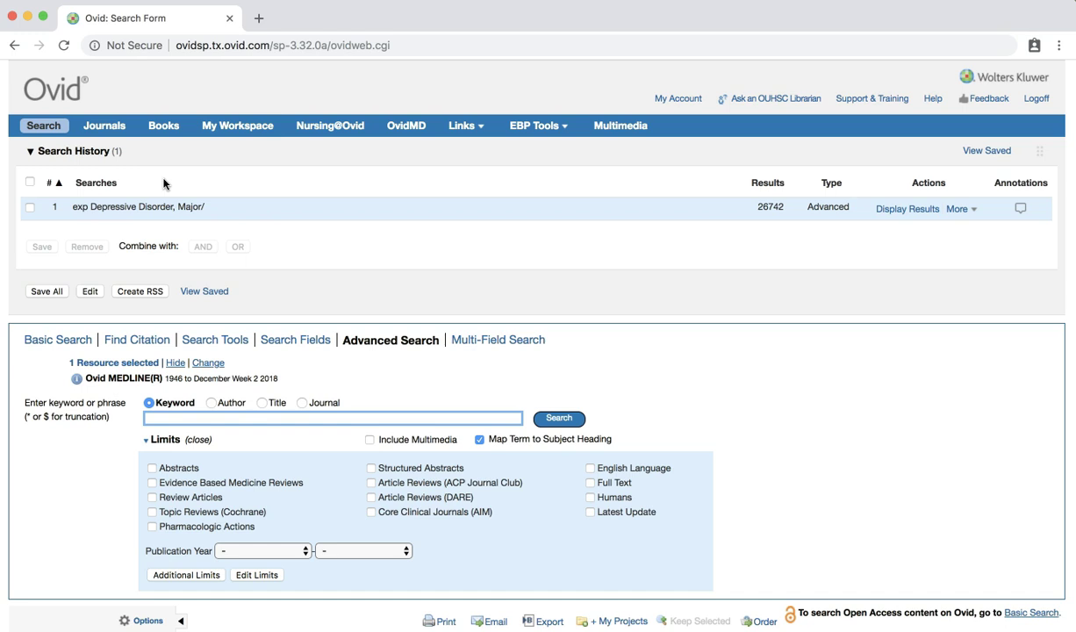
# Look up "alternative medicine" and search its exploded subject heading Complementary Therapies without choosing any subheadings
pyautogui.click(169, 195)
pyautogui.write('alternative medicine')
pyautogui.press('Return')
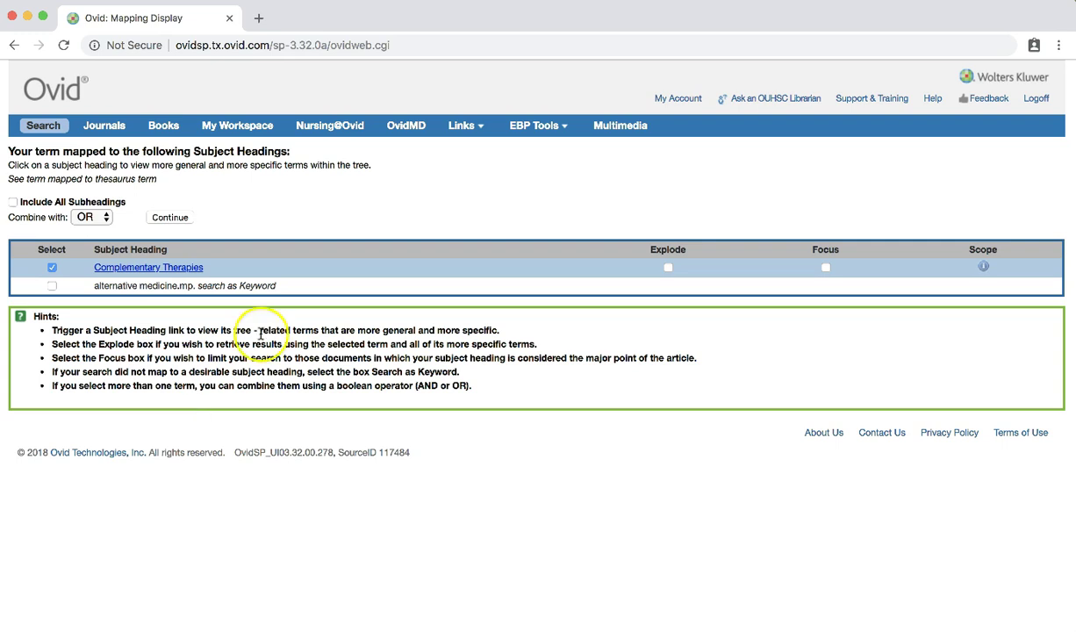
pyautogui.click(668, 267)
pyautogui.click(170, 218)
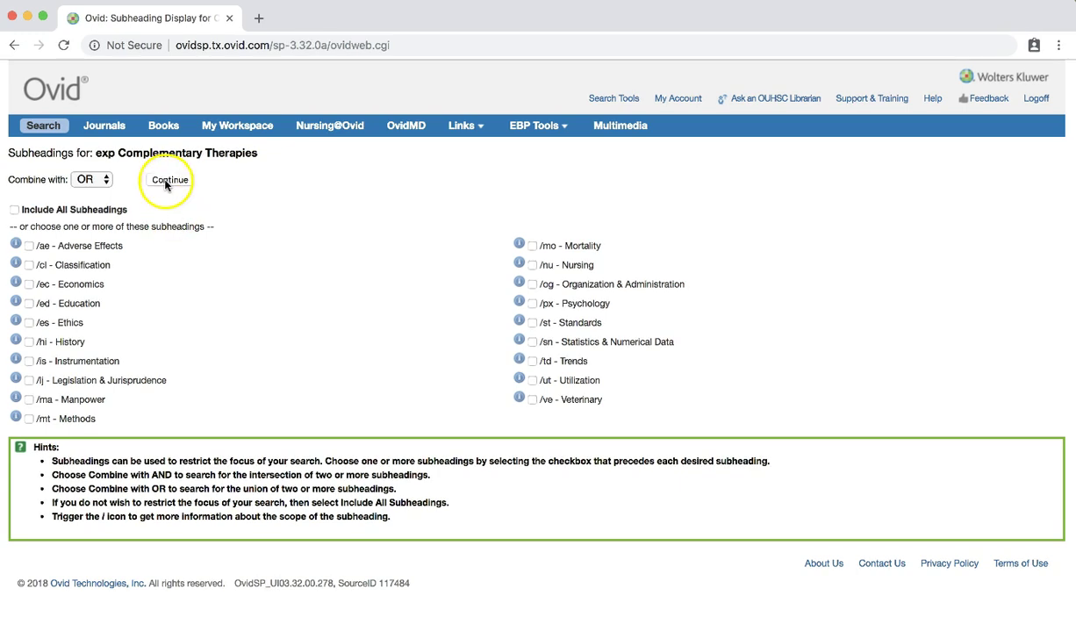
pyautogui.click(168, 181)
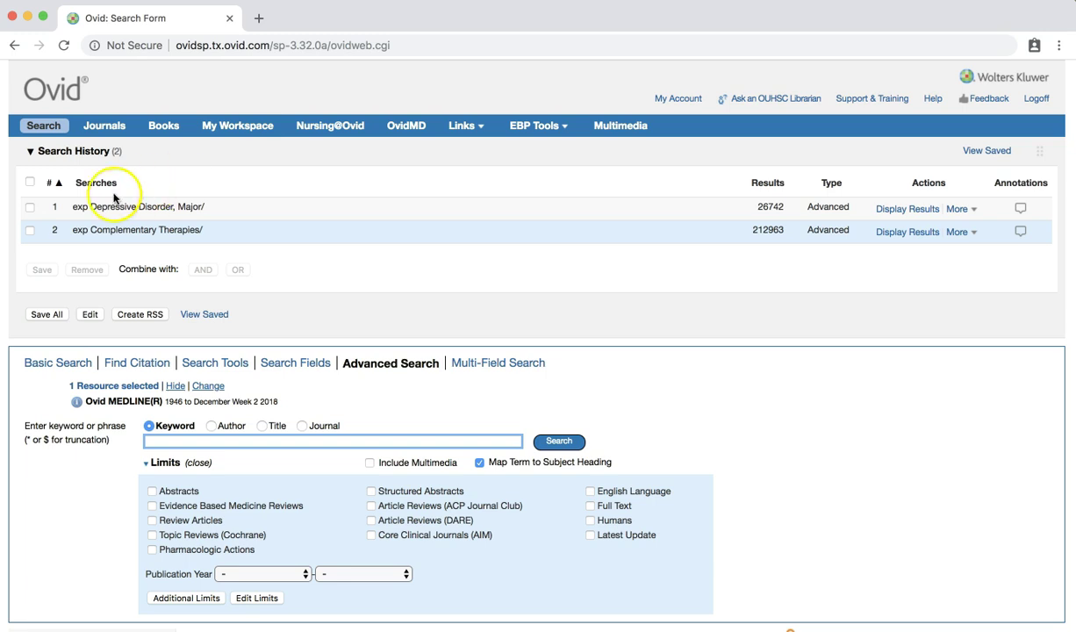
# Combine the Depressive Disorder, Major and Complementary Therapies searches with AND
pyautogui.click(30, 208)
pyautogui.click(29, 232)
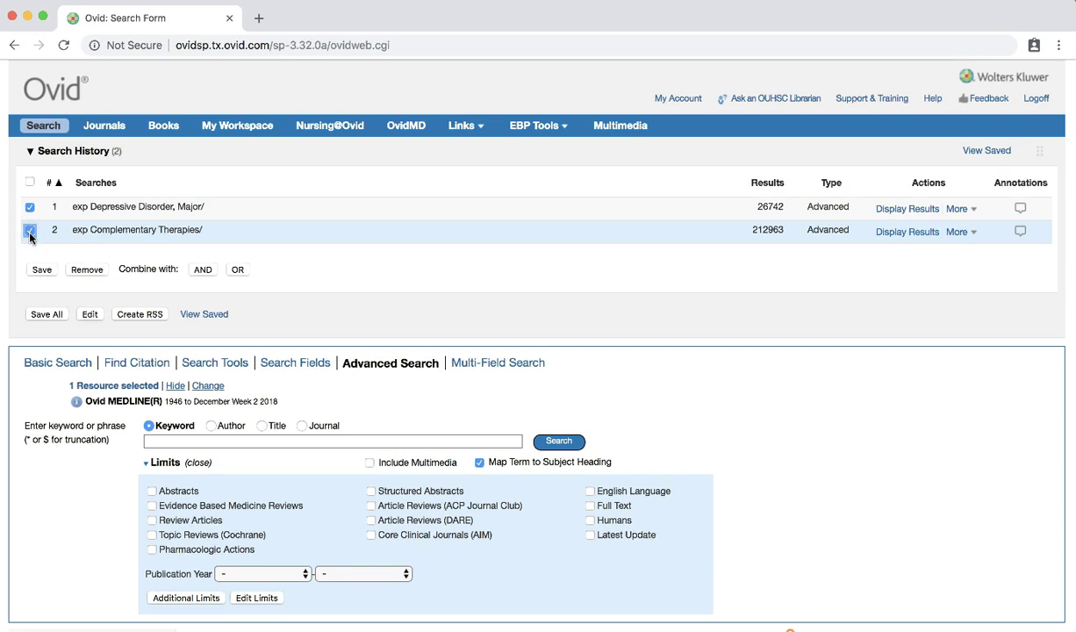
pyautogui.click(201, 269)
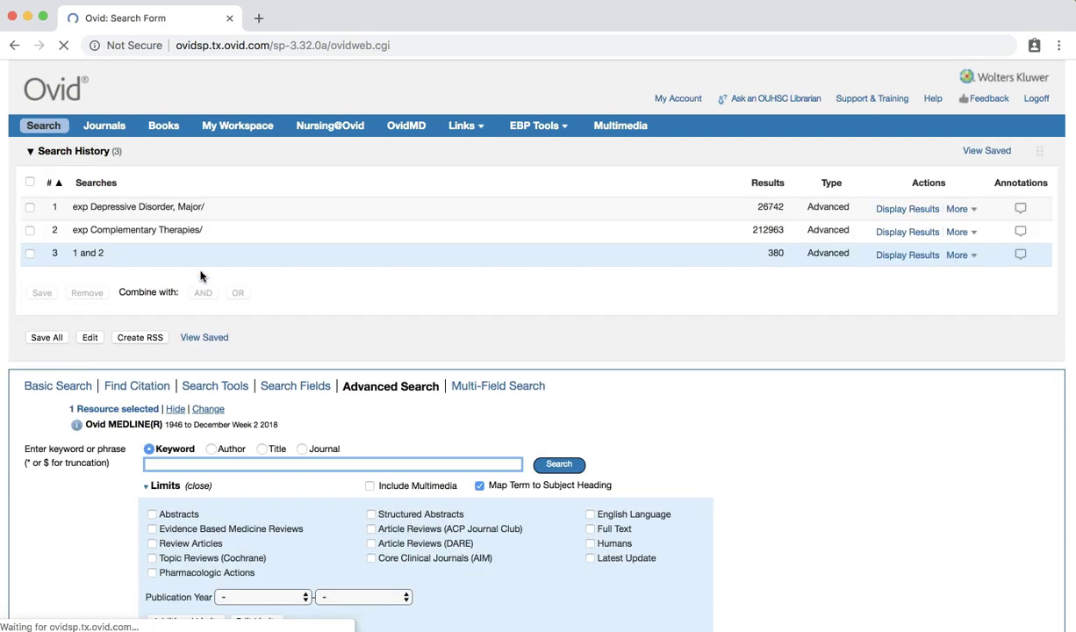
pyautogui.click(207, 296)
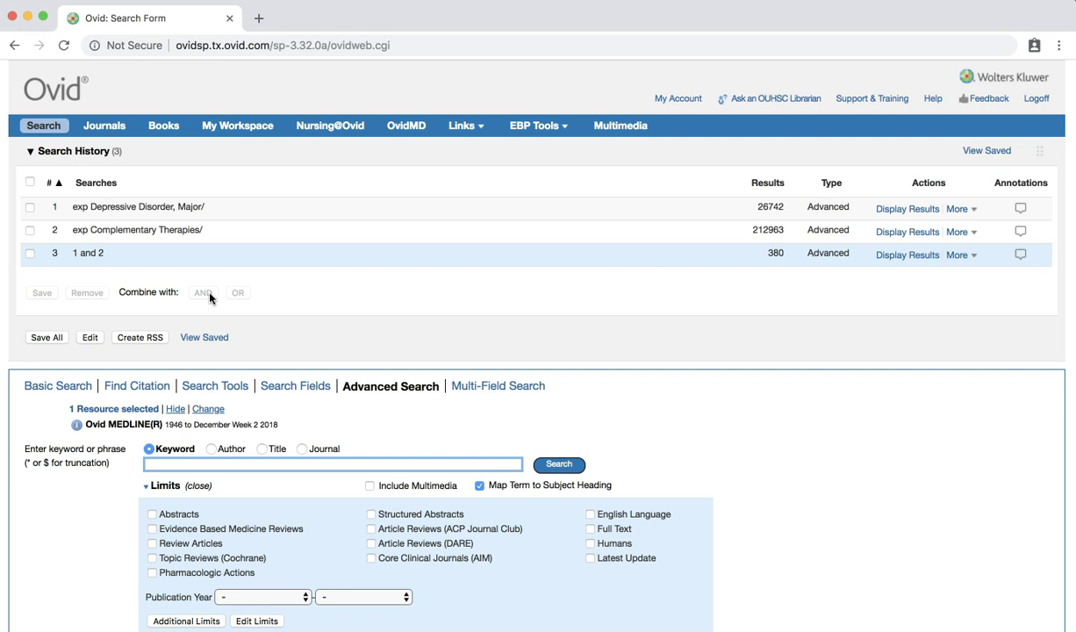
# Limit the combined search "1 and 2" to the publication type Practice Guideline using the additional limits
pyautogui.scroll(-3, 211, 296)
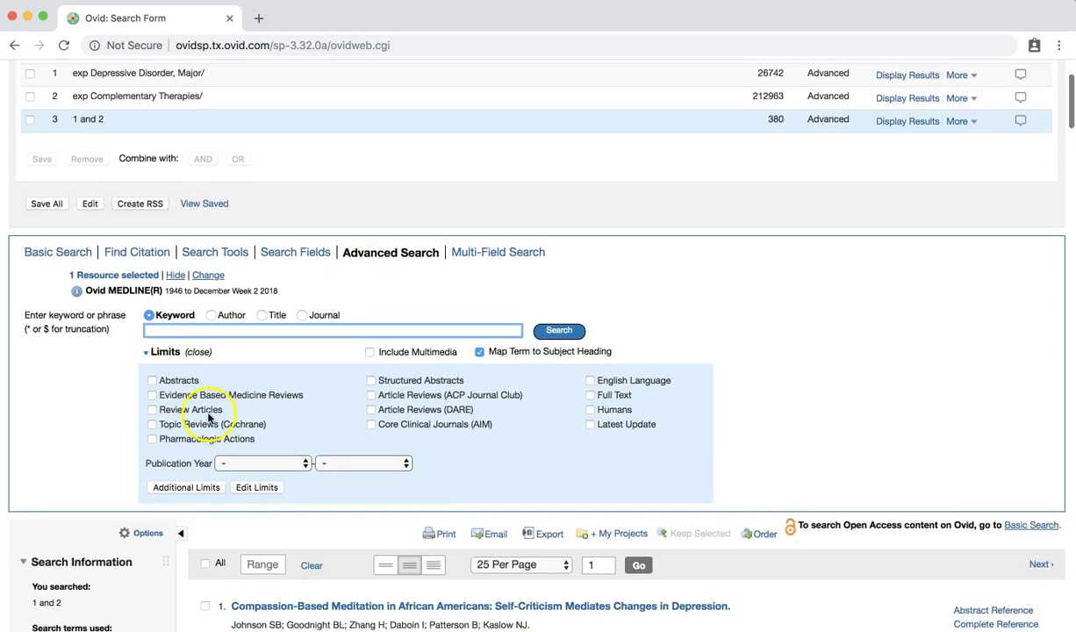
pyautogui.click(187, 490)
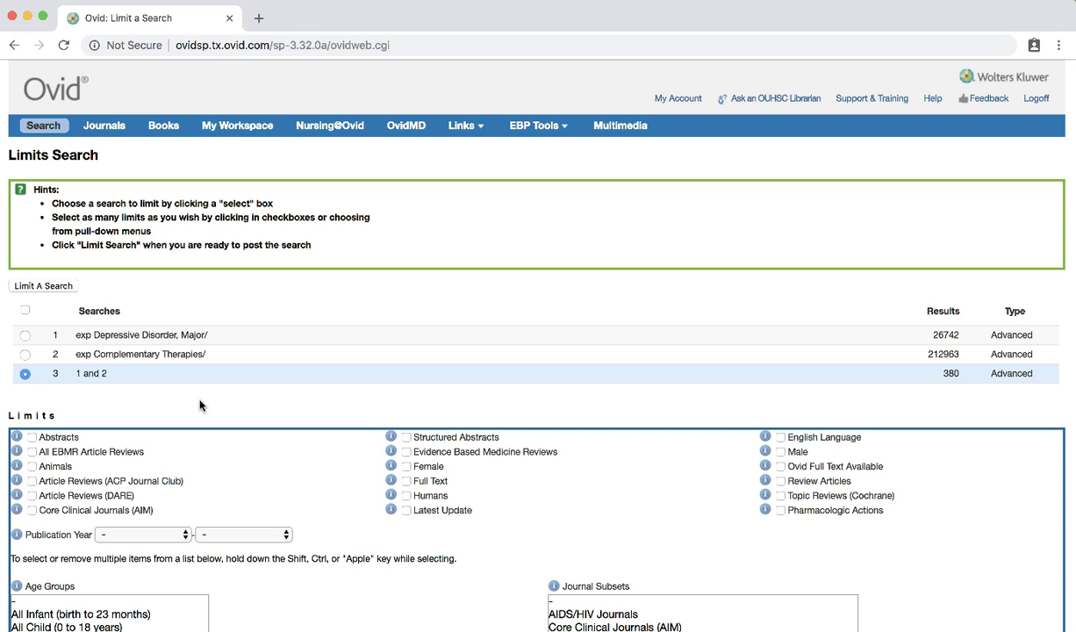
pyautogui.moveTo(76, 373); pyautogui.dragTo(140, 373)
pyautogui.scroll(-10, 138, 378)
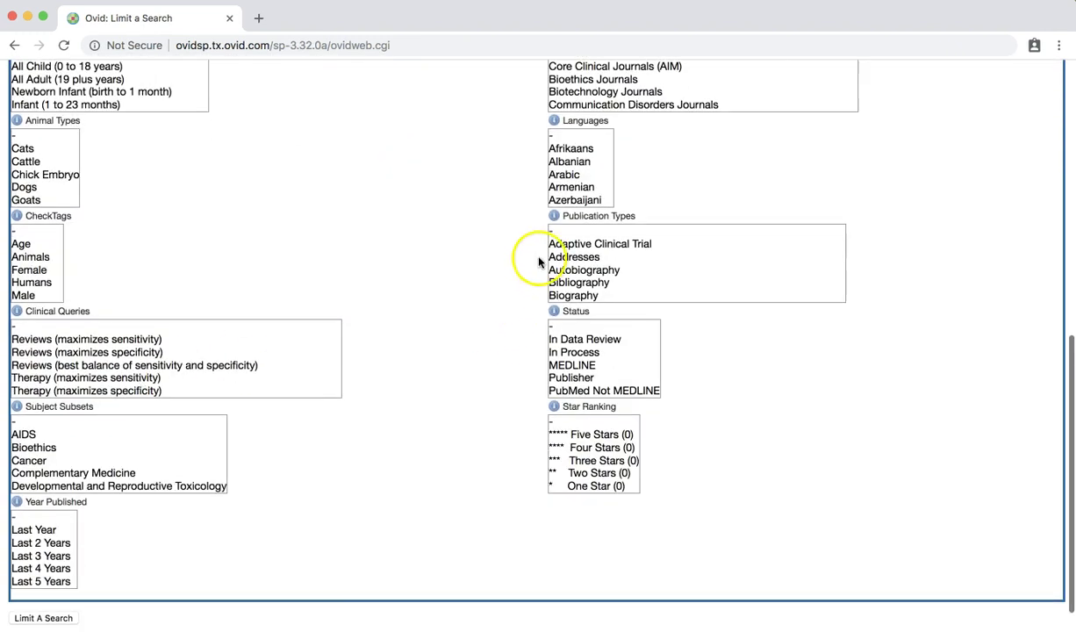
pyautogui.moveTo(562, 214); pyautogui.dragTo(646, 220)
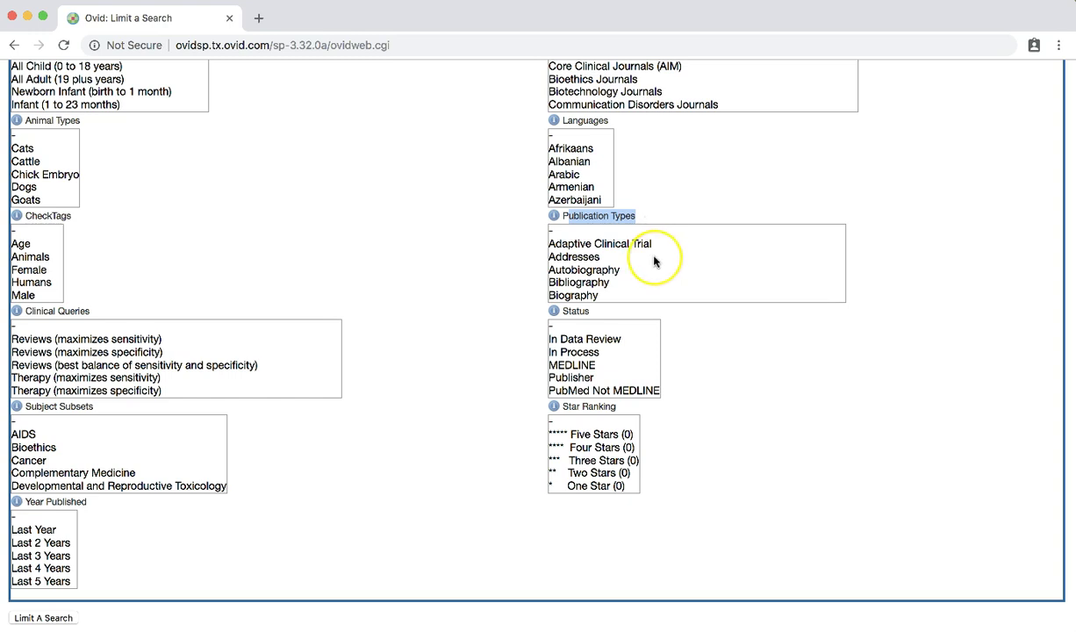
pyautogui.scroll(-10, 656, 259)
pyautogui.scroll(-10, 654, 260)
pyautogui.click(632, 252)
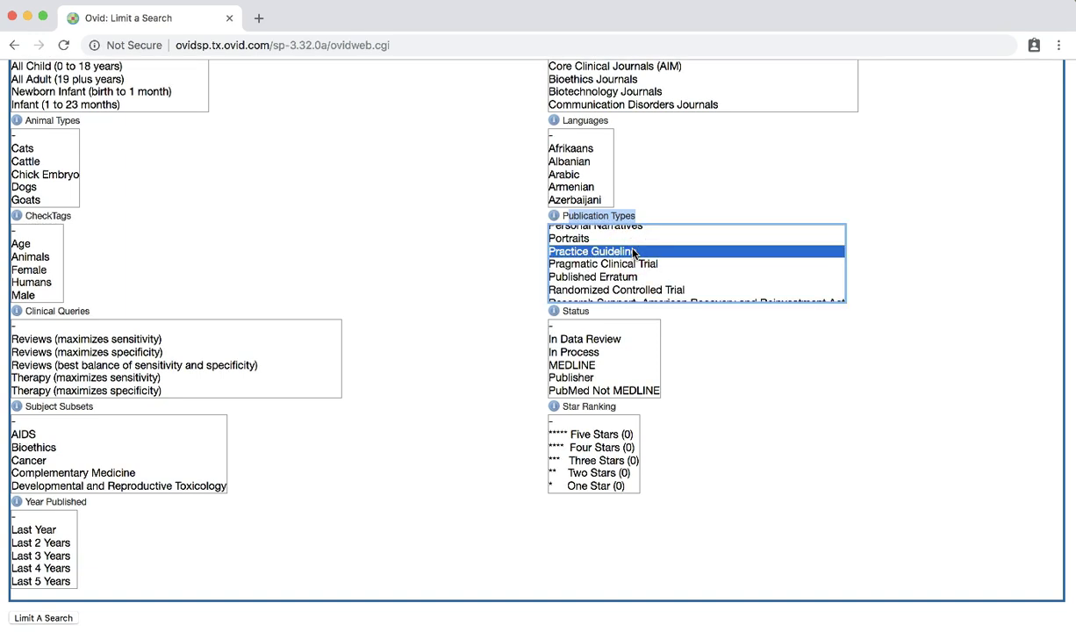
pyautogui.scroll(8, 536, 256)
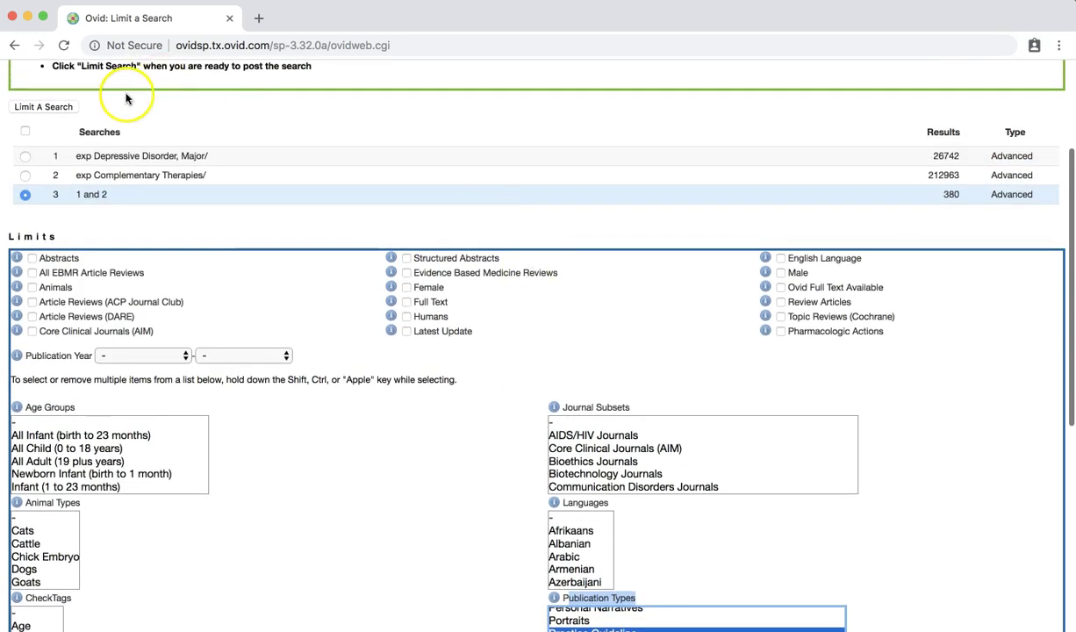
pyautogui.click(53, 105)
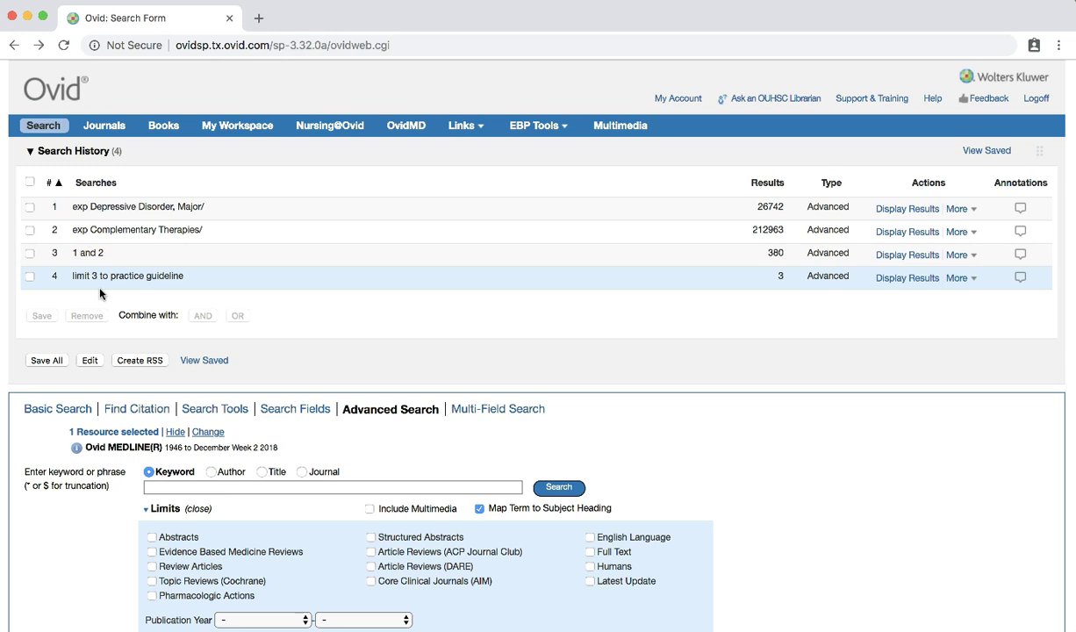
# Go to the Trip medical database website at tripdatabase.com
pyautogui.click(195, 44)
pyautogui.write('tripdatabase.co')
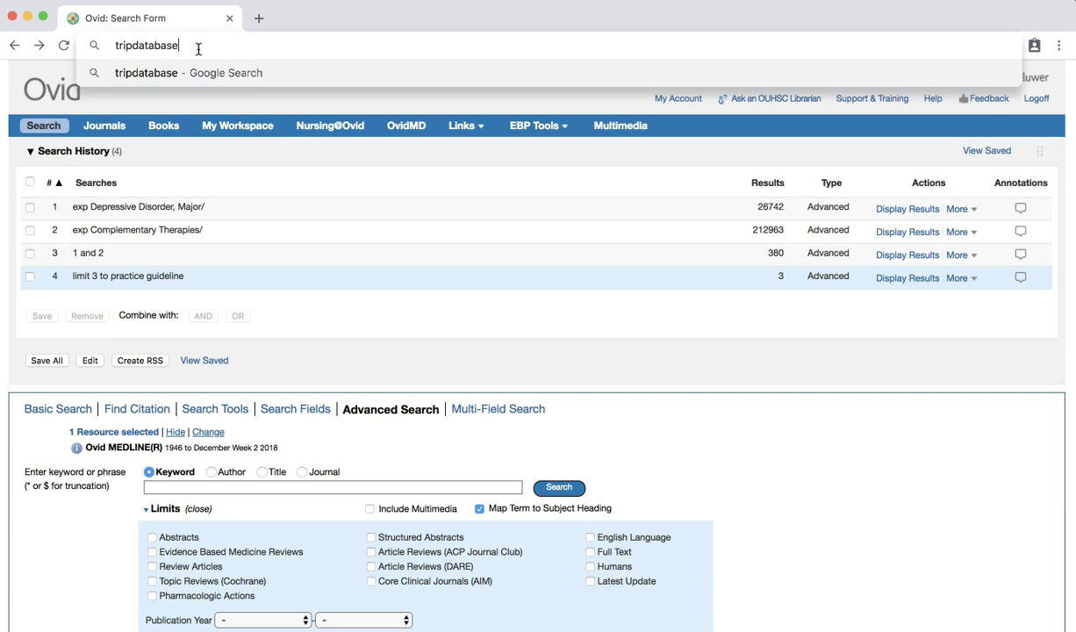
pyautogui.write('m')
pyautogui.press('Return')
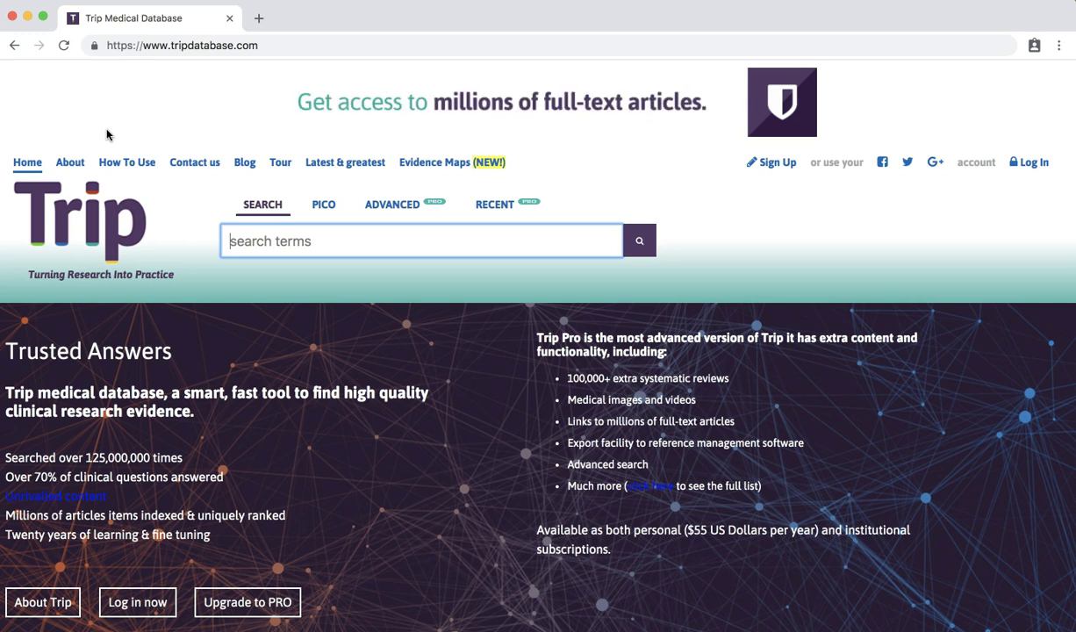
# Search Trip for "major depression AND (alternative medicine OR complementary therapies)"
pyautogui.click(249, 247)
pyautogui.write('major de')
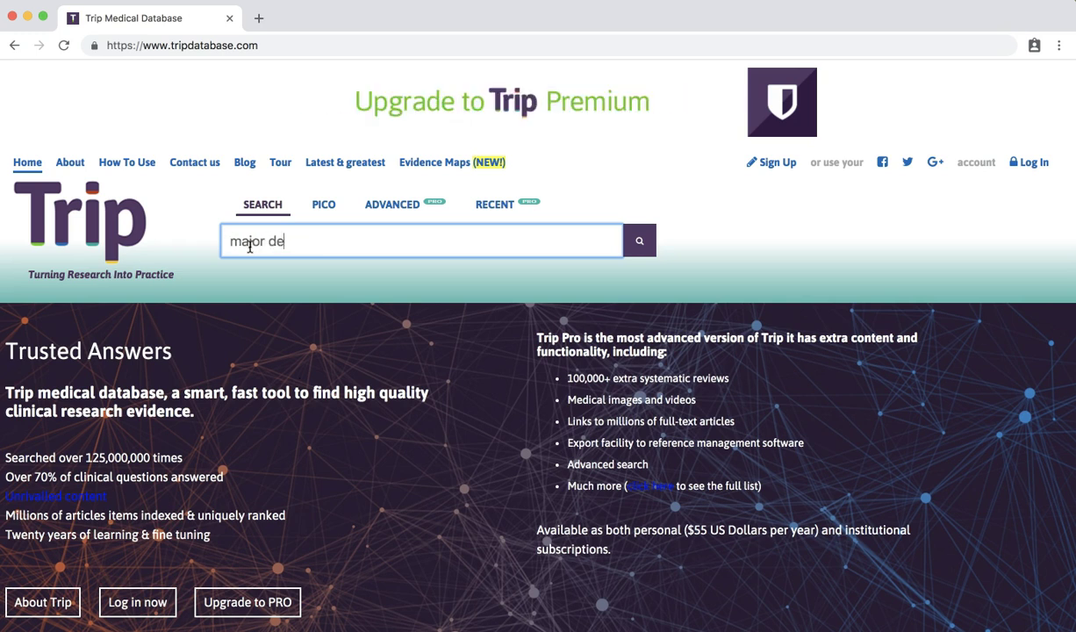
pyautogui.write('pression AND ')
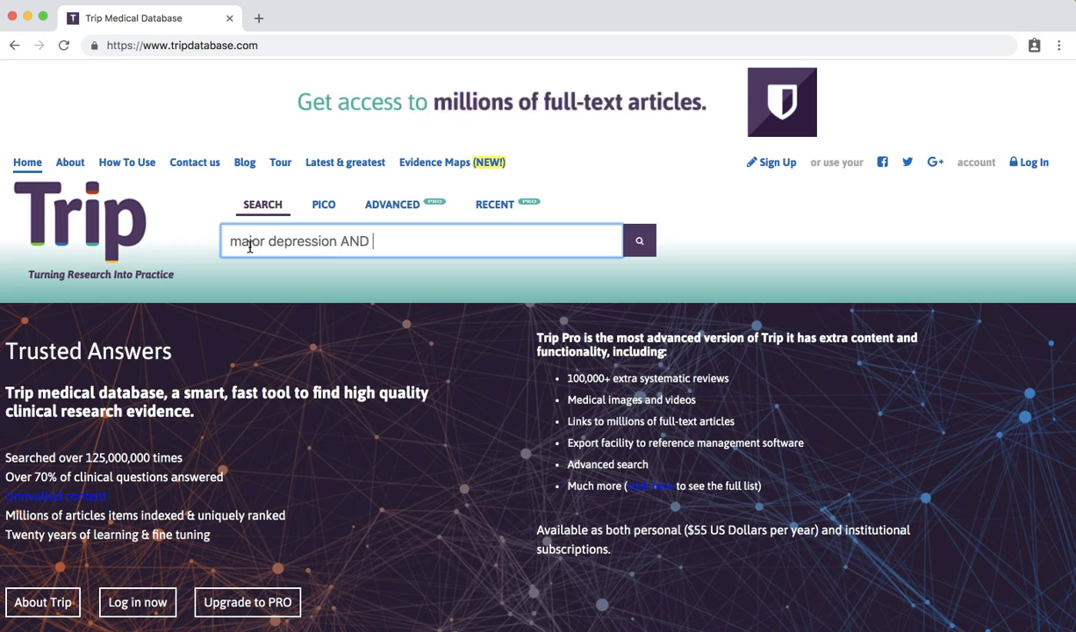
pyautogui.write('(alternative')
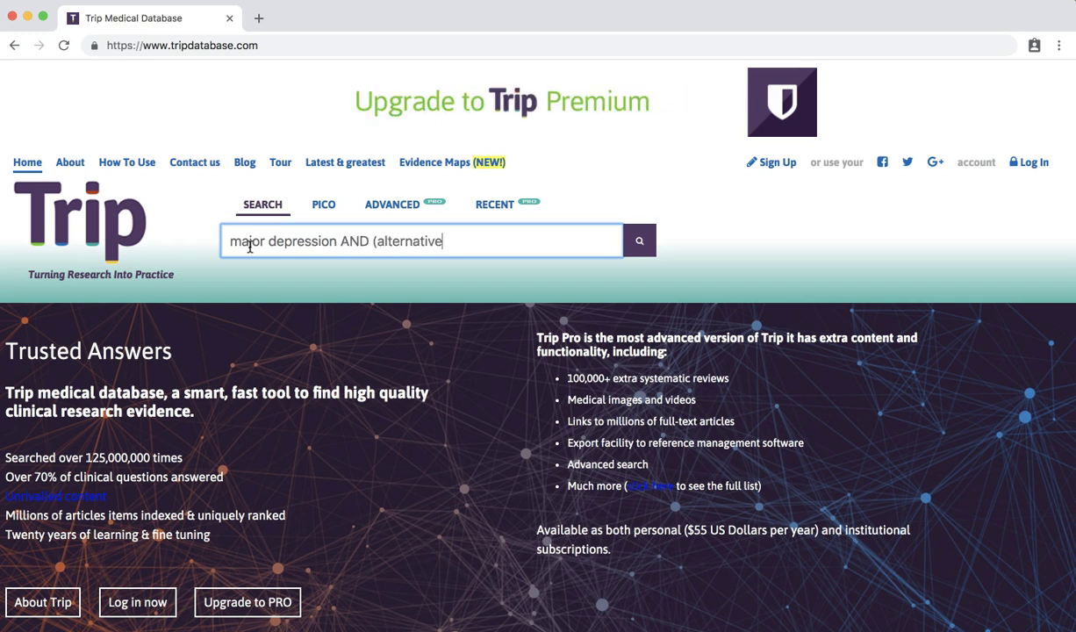
pyautogui.write(' medicine OR comp')
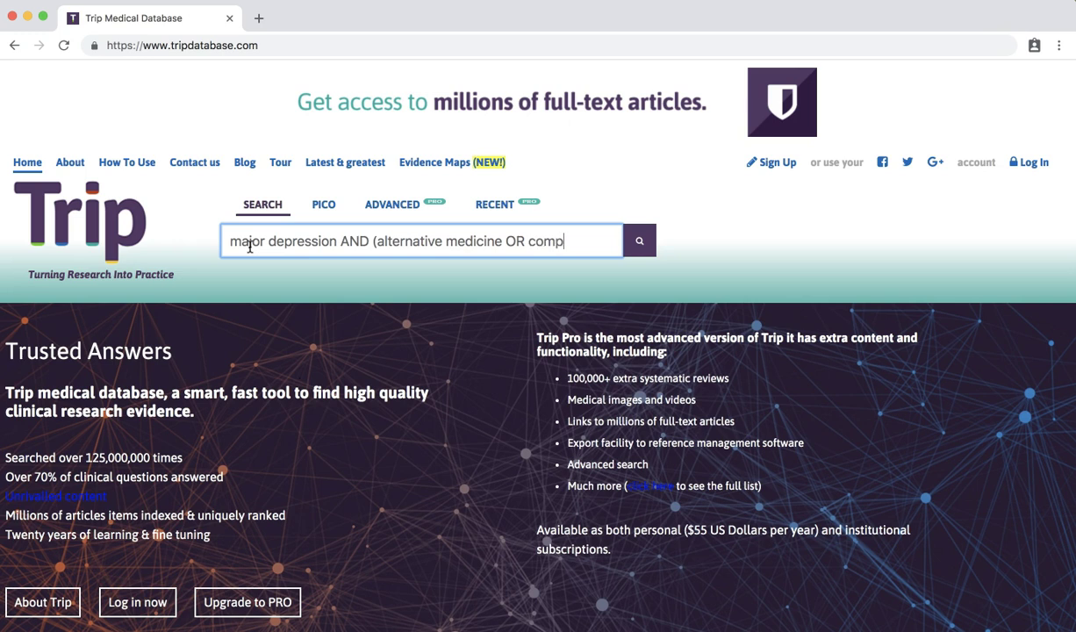
pyautogui.write('lementary')
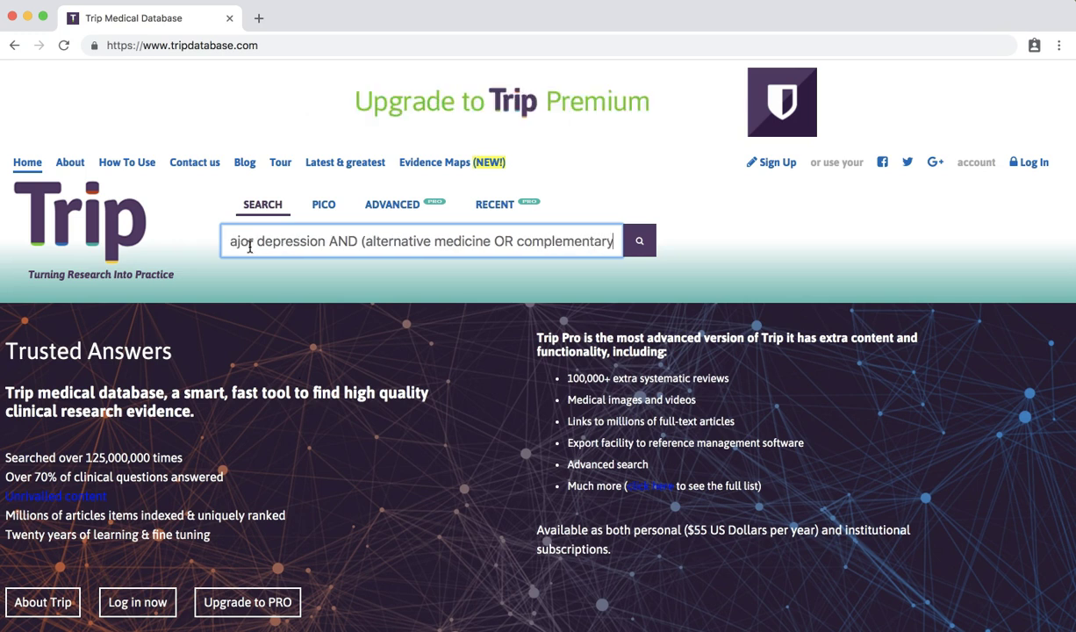
pyautogui.write(' therapies')
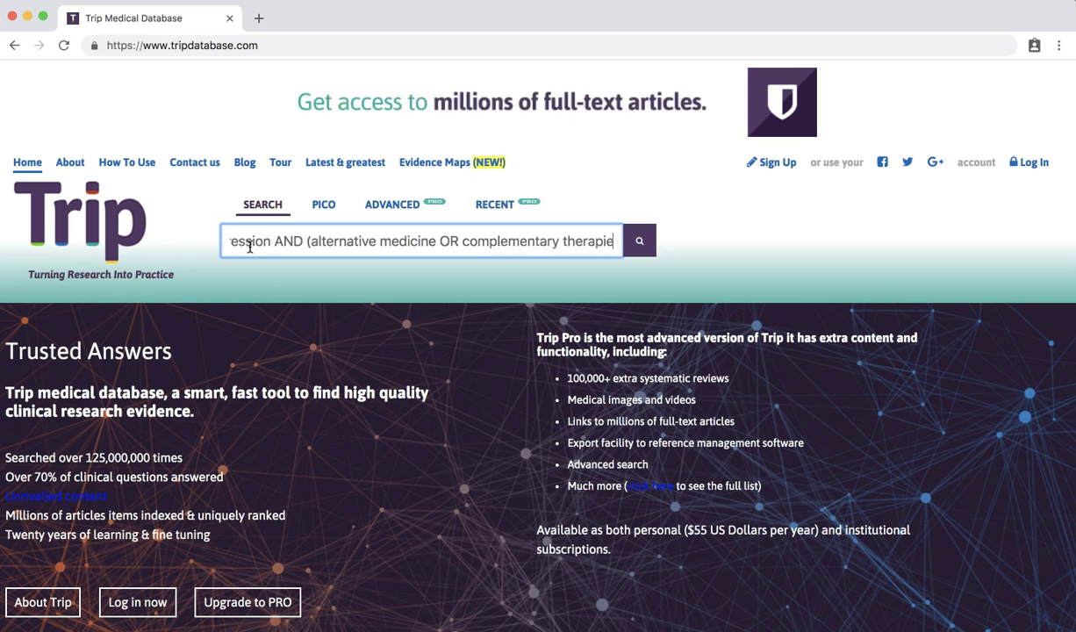
pyautogui.write(')')
pyautogui.press('Return')
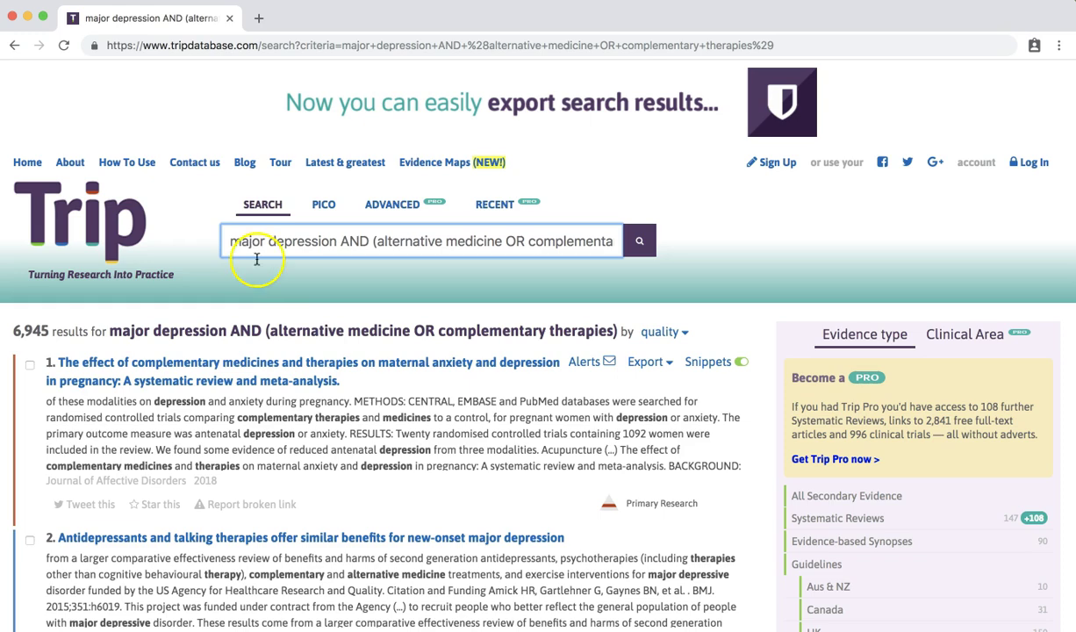
# Filter the Trip results by evidence type to guidelines from the USA
pyautogui.scroll(-3, 668, 390)
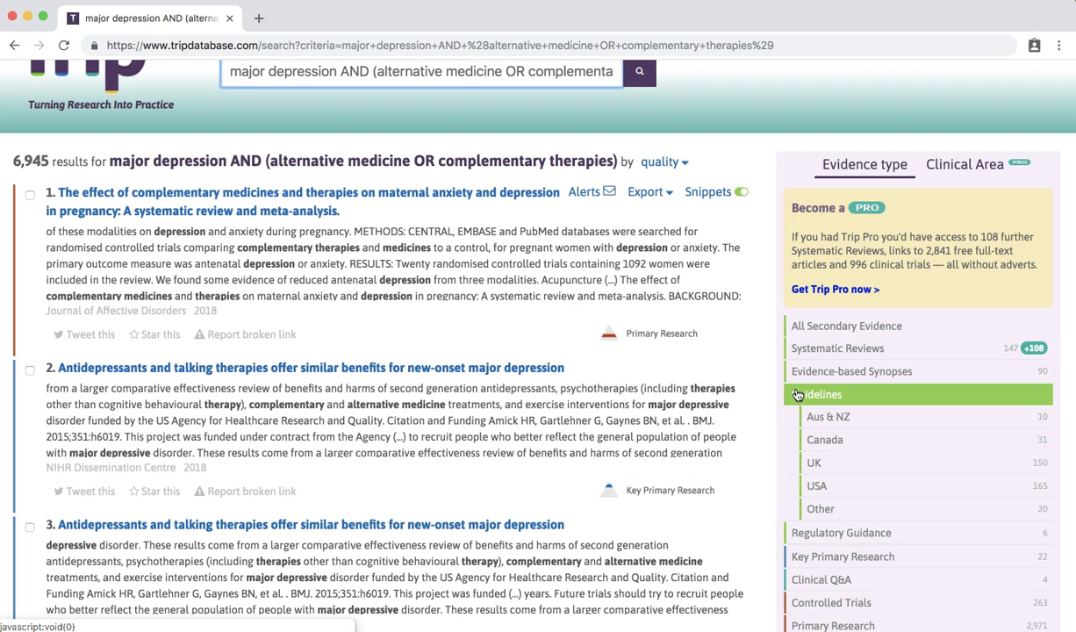
pyautogui.click(812, 484)
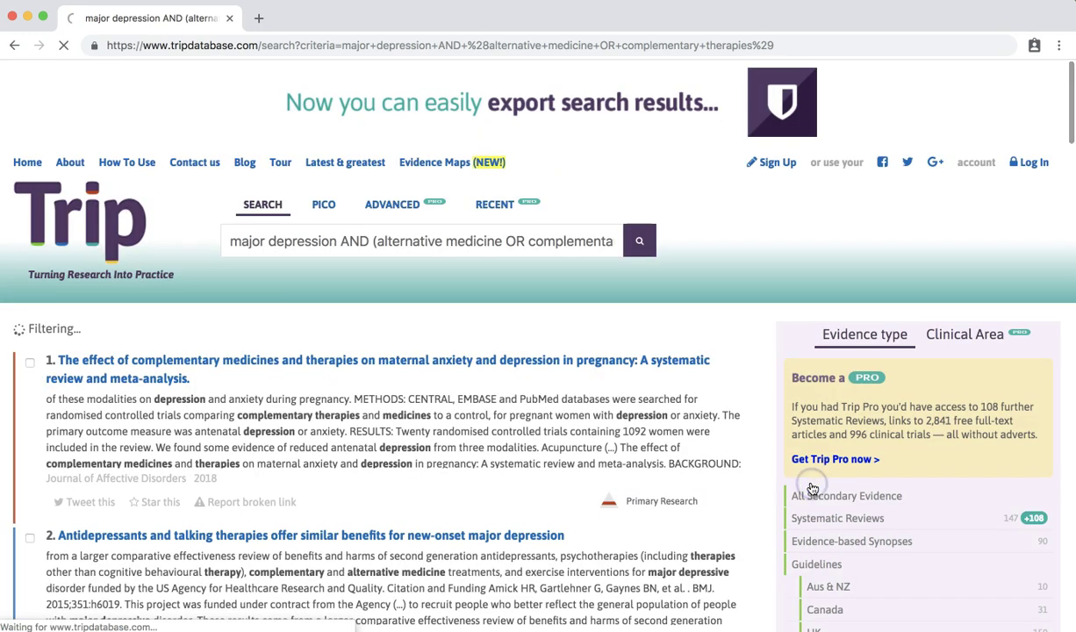